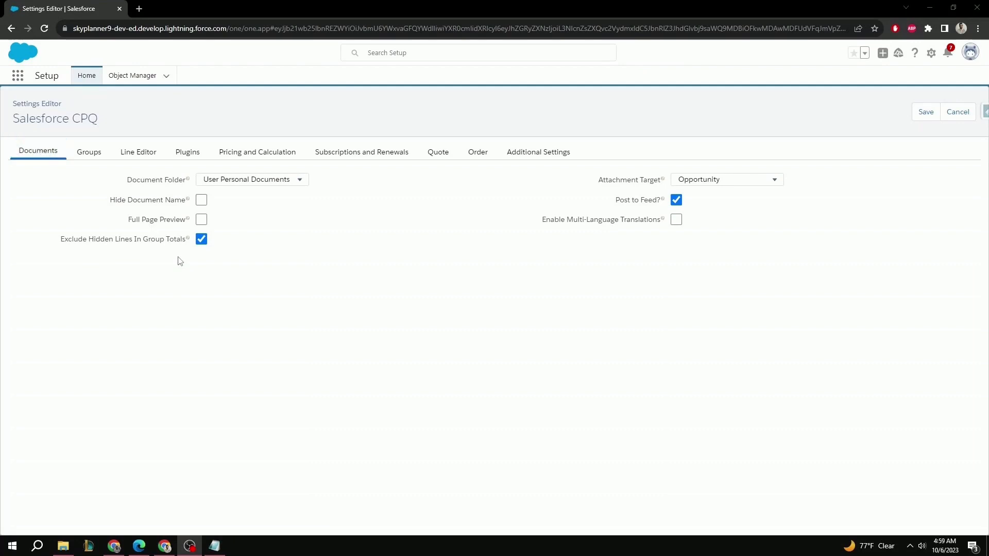
In the document settings, choose the Quotes document folder, enable Full Page Preview, set Attachment Target to Quote, and turn off Post to Feed.
{"action": "left_click", "coordinate": [227, 181]}
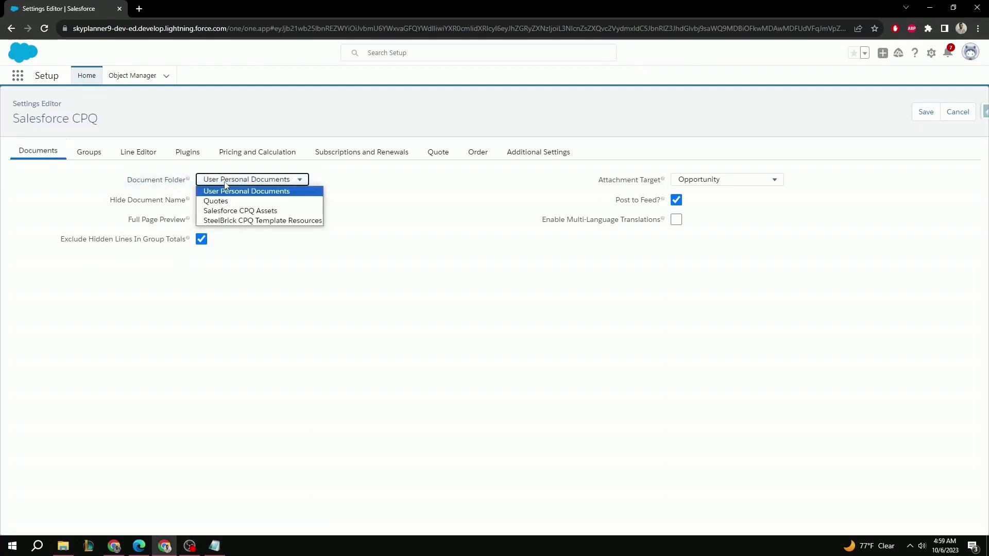
{"action": "left_click", "coordinate": [227, 202]}
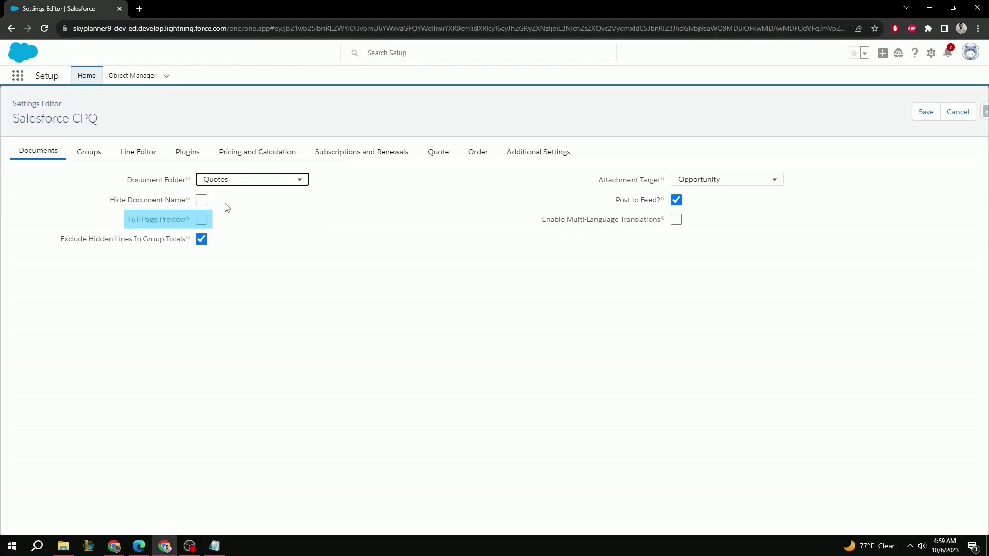
{"action": "left_click", "coordinate": [203, 221]}
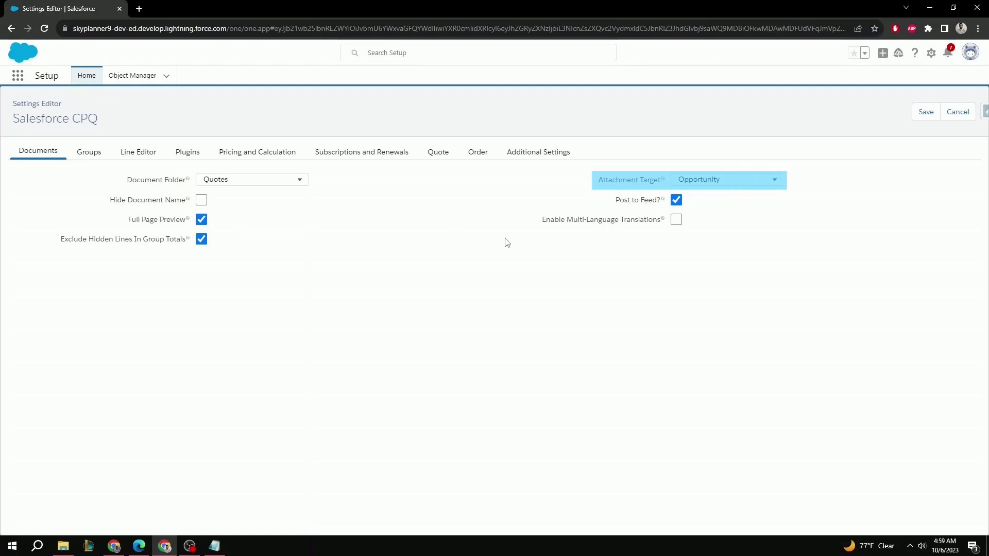
{"action": "left_click", "coordinate": [693, 180]}
{"action": "left_click", "coordinate": [688, 201]}
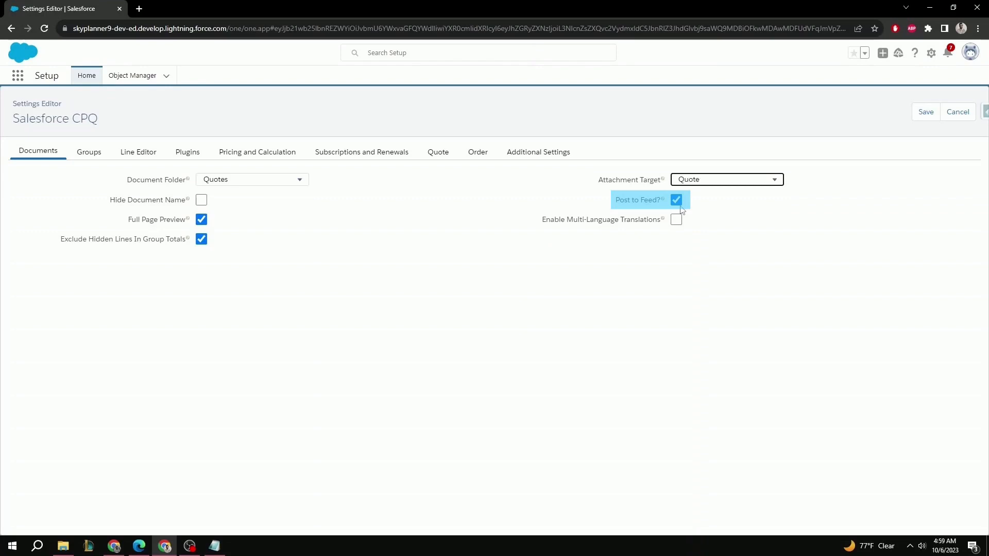
{"action": "left_click", "coordinate": [678, 206]}
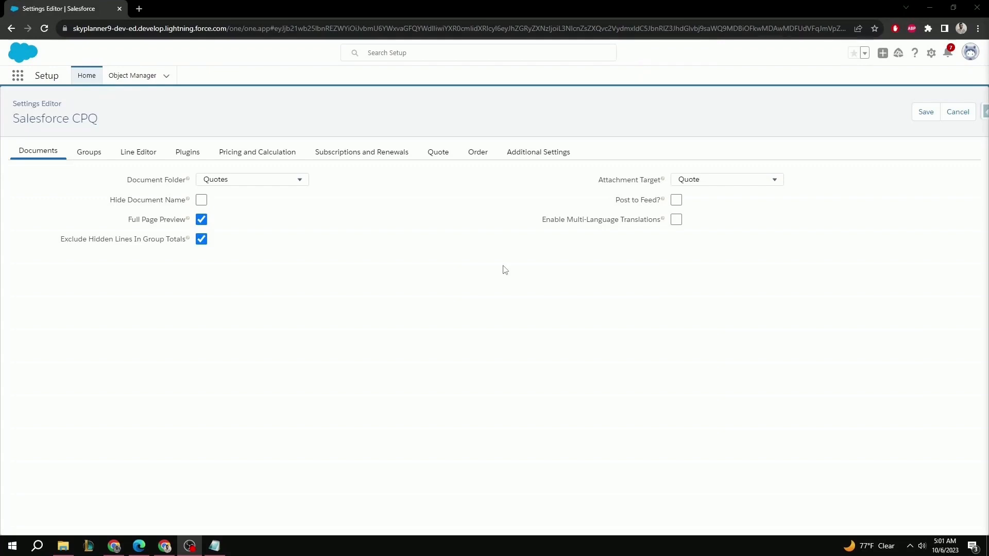
Enable solution groups with the object SBQQ__SolutionGroup__c, using Group Name as the name field and Description as the description field.
{"action": "left_click", "coordinate": [85, 153]}
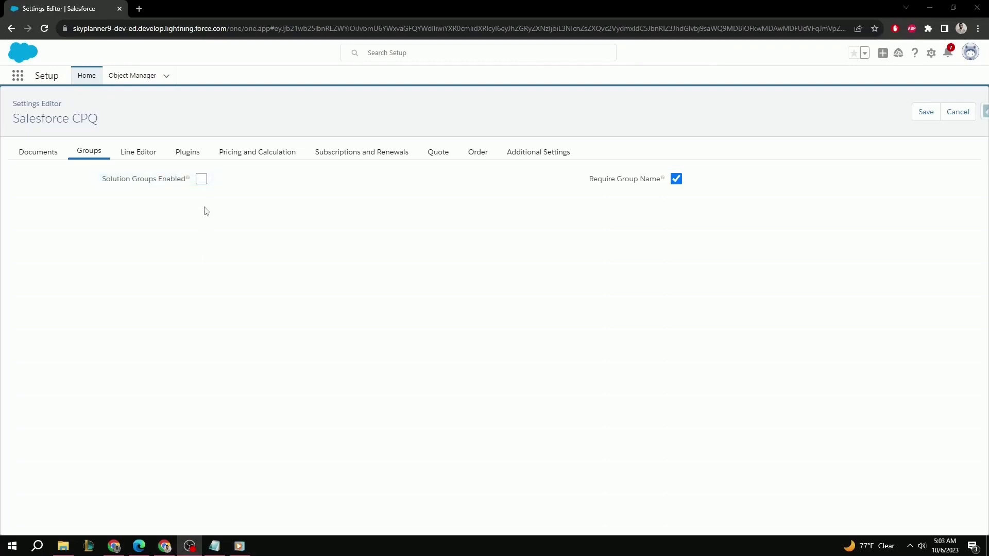
{"action": "left_click", "coordinate": [201, 179]}
{"action": "left_click", "coordinate": [232, 200]}
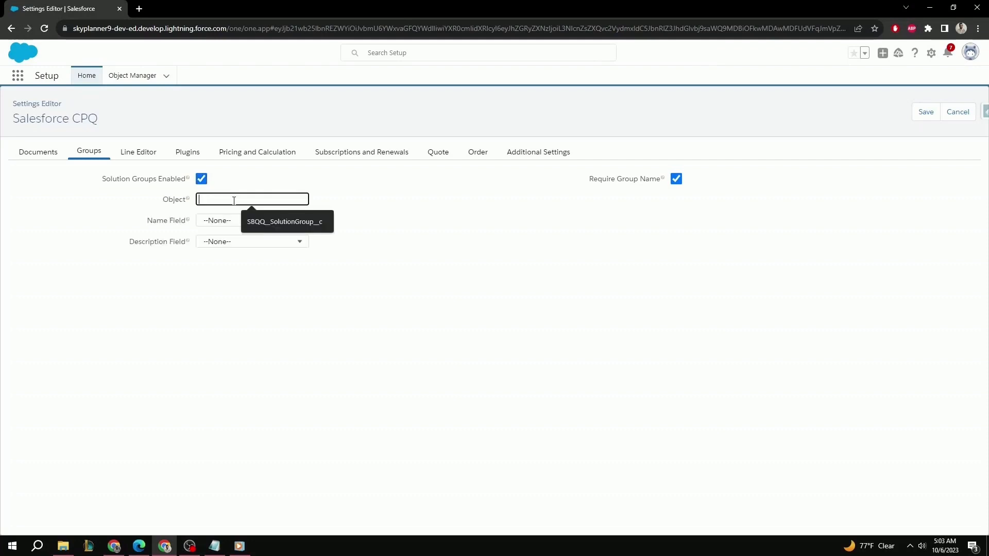
{"action": "left_click", "coordinate": [262, 228]}
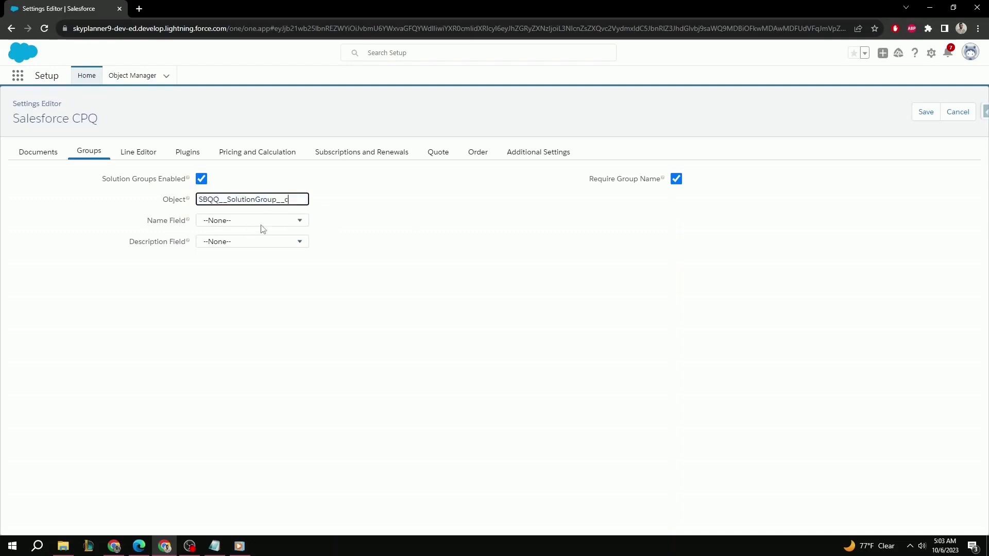
{"action": "left_click", "coordinate": [260, 224]}
{"action": "left_click", "coordinate": [259, 242]}
{"action": "left_click", "coordinate": [258, 242]}
{"action": "left_click", "coordinate": [242, 273]}
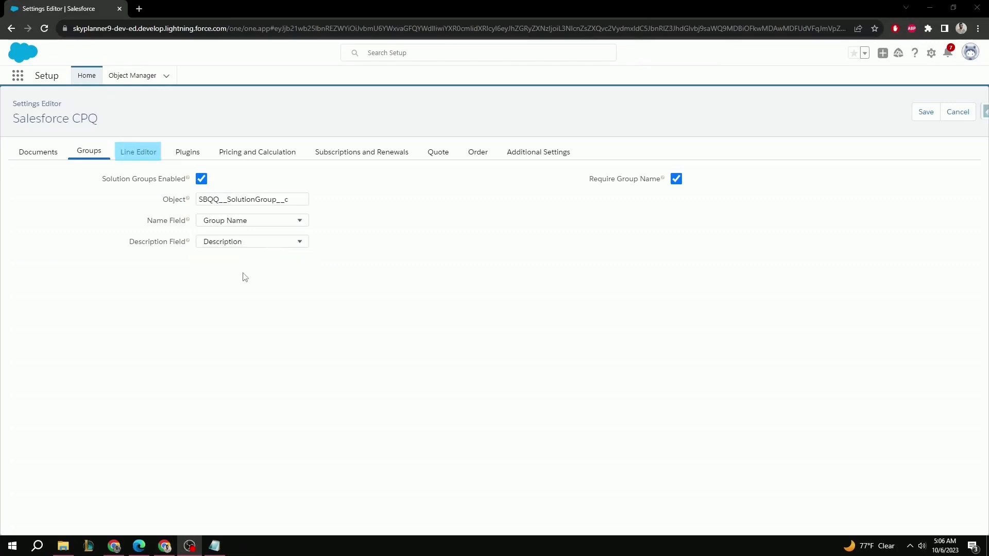
In the line editor settings, turn off Visualize Product Hierarchy and turn on Enable Column Resizing.
{"action": "left_click", "coordinate": [136, 153]}
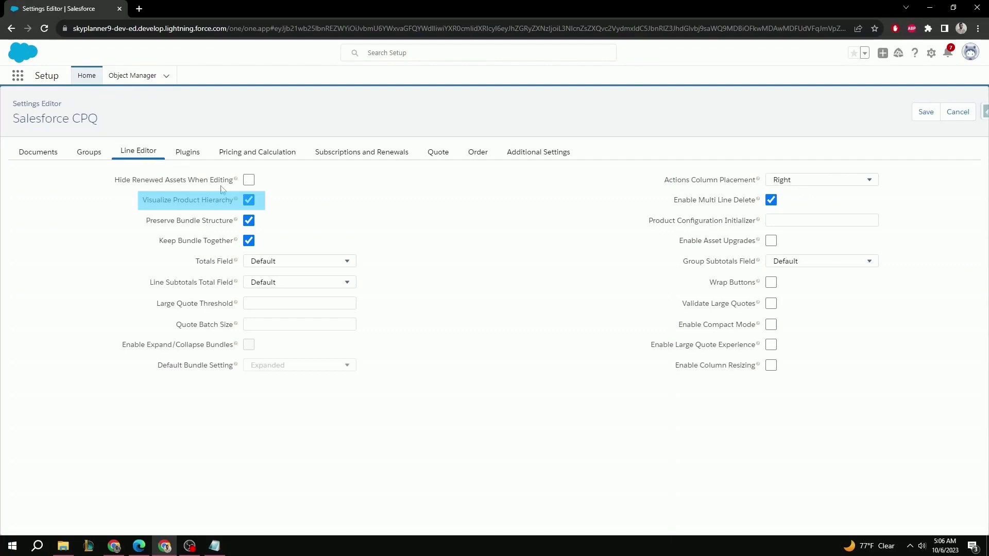
{"action": "left_click", "coordinate": [248, 201]}
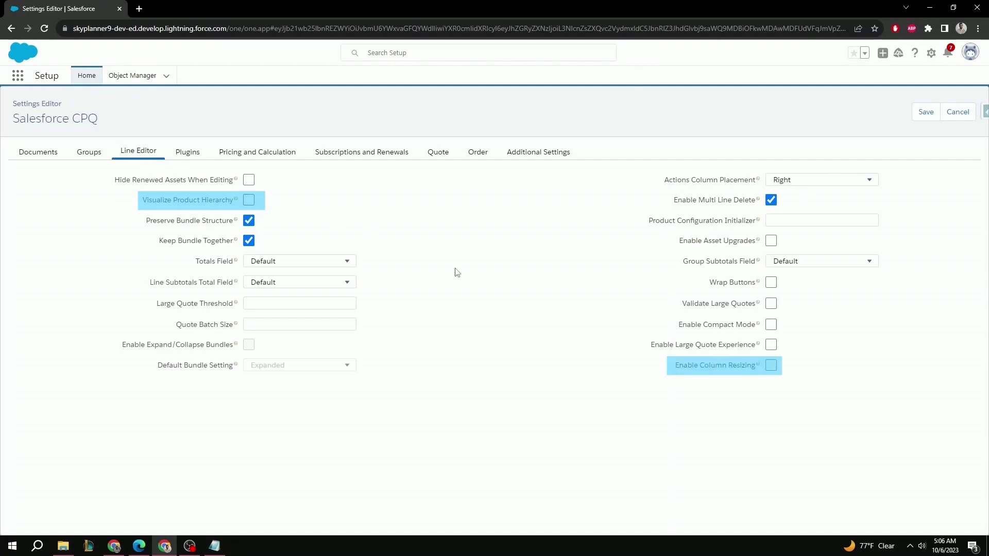
{"action": "left_click", "coordinate": [771, 367]}
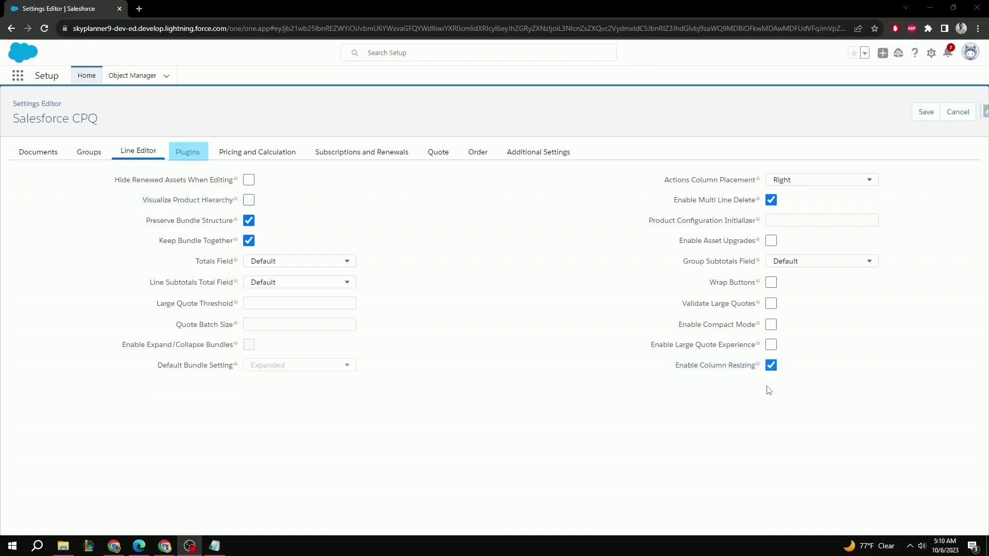
For pricing and calculation, enable Quick Calculate, Allow Non-Consecutive Custom Segments and Calculate Immediately; disable Usage Based Pricing and Use Integration User for Calculations.
{"action": "left_click", "coordinate": [188, 153]}
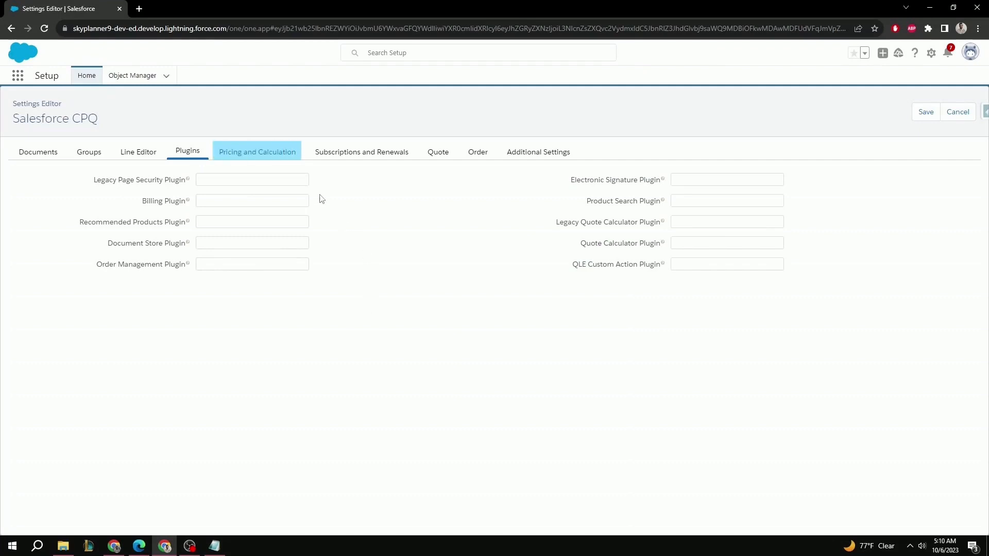
{"action": "left_click", "coordinate": [259, 156]}
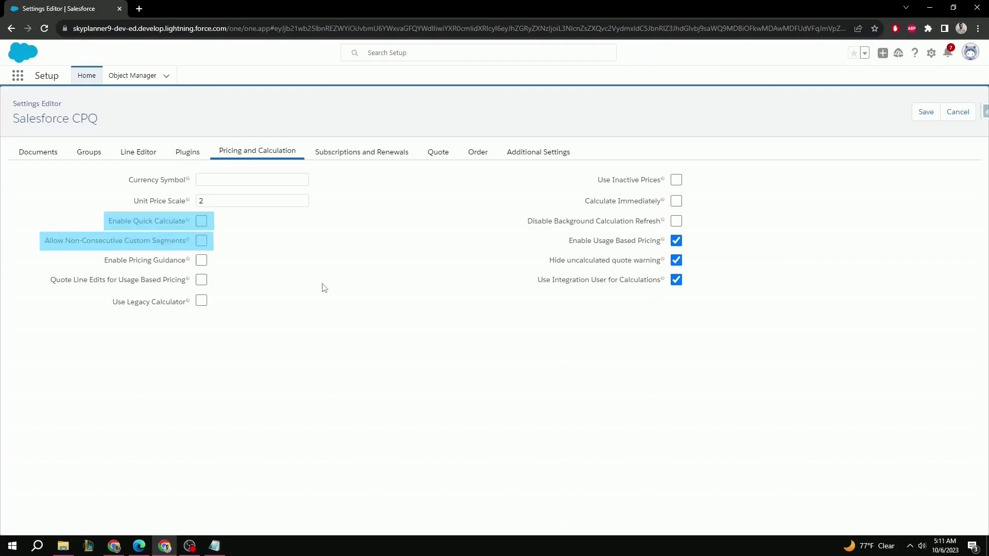
{"action": "left_click", "coordinate": [202, 222]}
{"action": "left_click", "coordinate": [201, 242]}
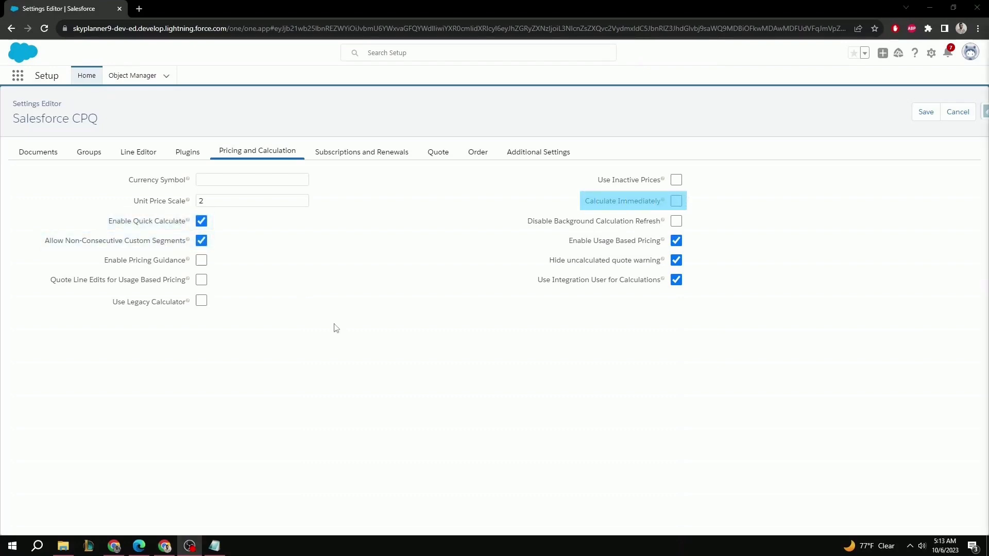
{"action": "left_click", "coordinate": [676, 201]}
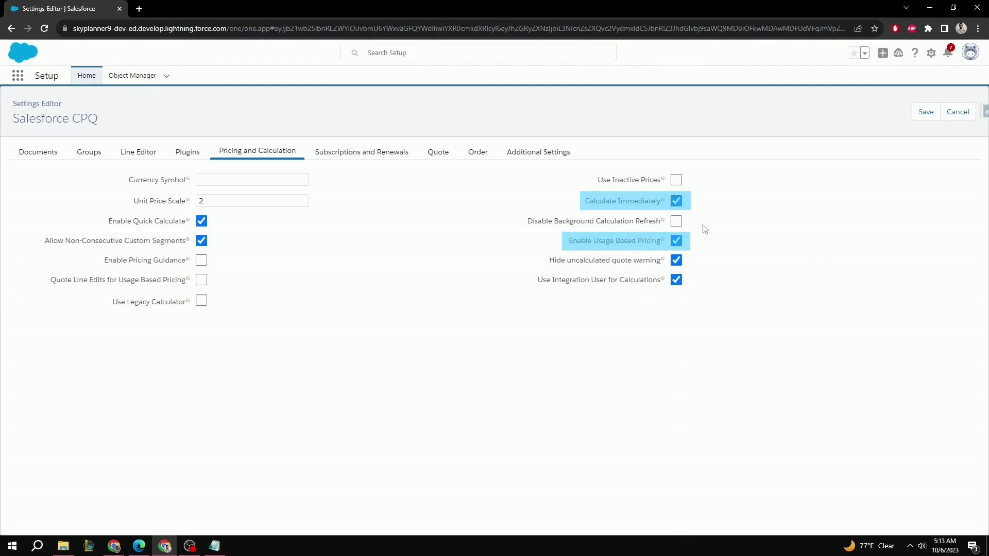
{"action": "left_click", "coordinate": [679, 244]}
{"action": "left_click", "coordinate": [677, 285]}
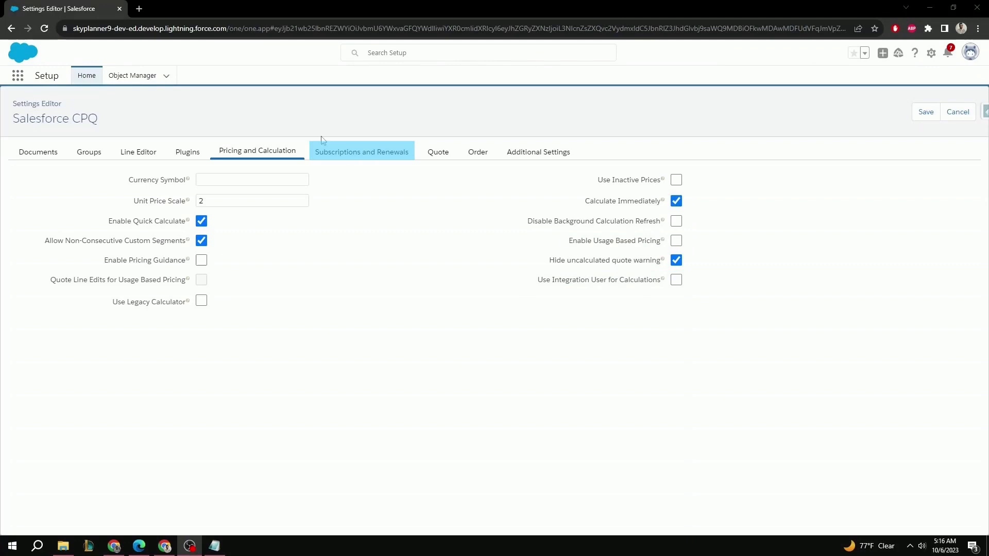
For subscriptions and renewals, enable Allow Renewal Quotes Without Assets, and turn off Legacy Amend/Renew Service and Use Current Subscription on Assets.
{"action": "left_click", "coordinate": [346, 152]}
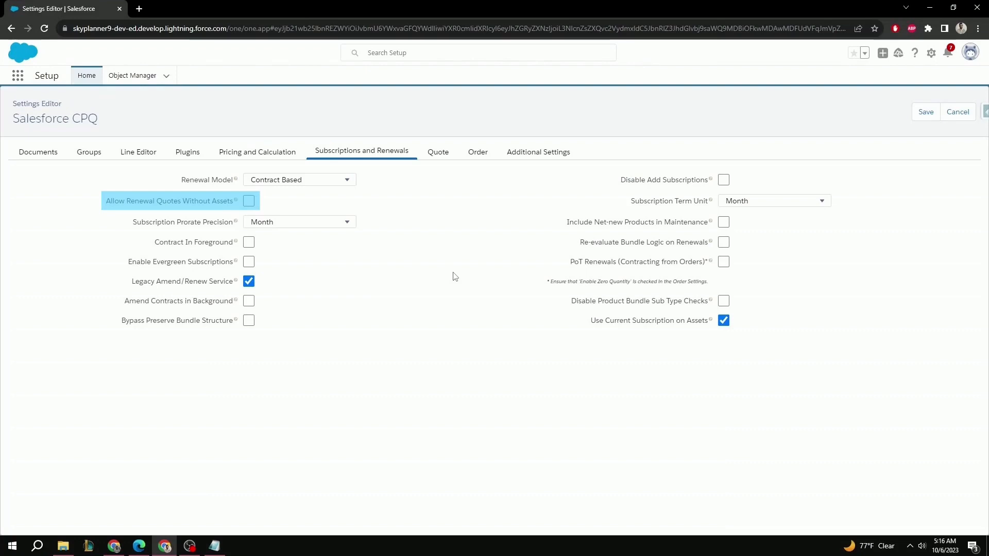
{"action": "left_click", "coordinate": [250, 203]}
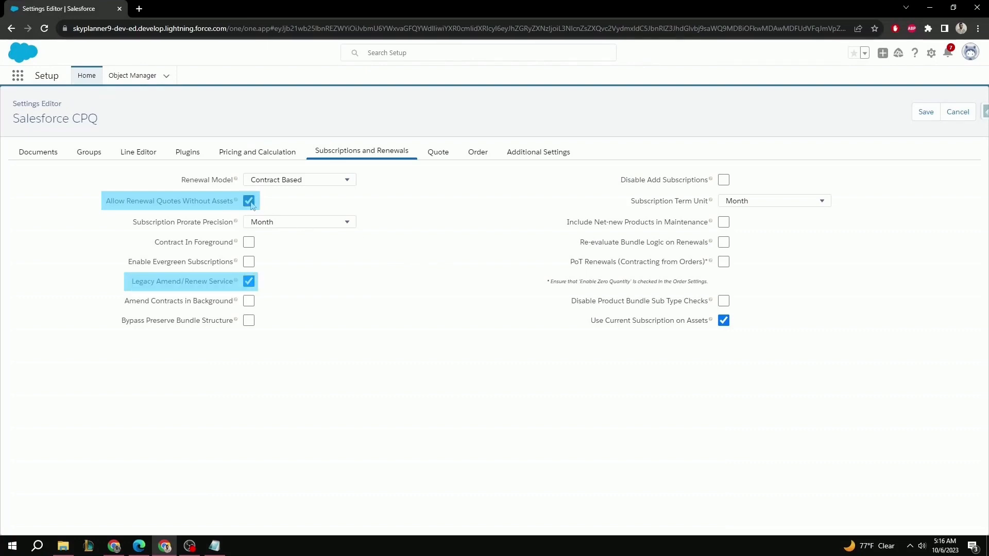
{"action": "left_click", "coordinate": [249, 282]}
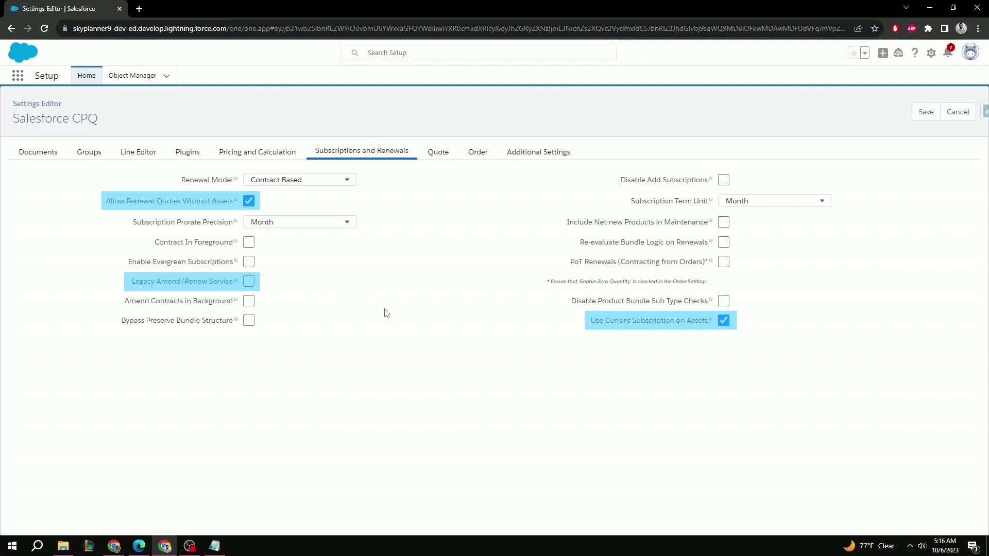
{"action": "left_click", "coordinate": [724, 322]}
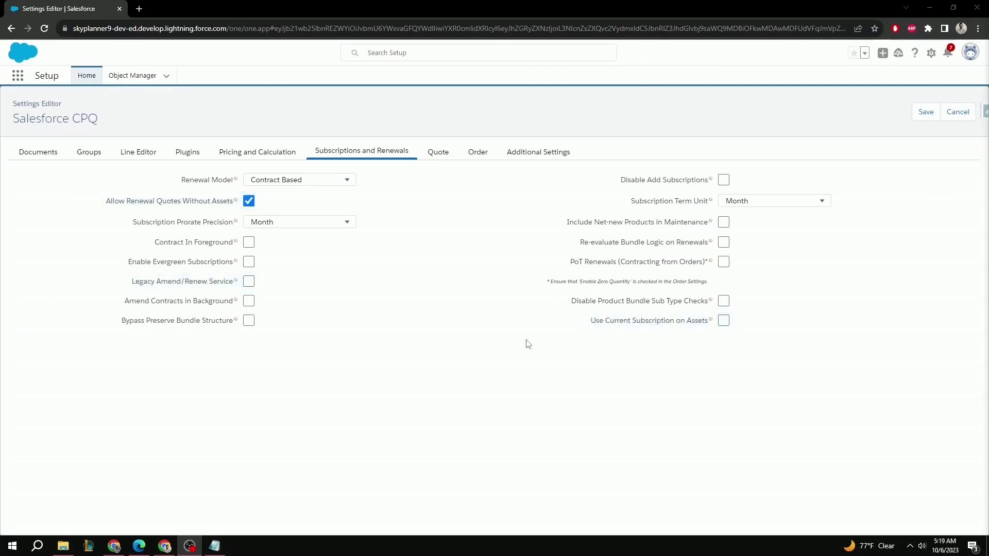
Enable Allow Option Deletion in the quote settings and open the order settings.
{"action": "left_click", "coordinate": [437, 154]}
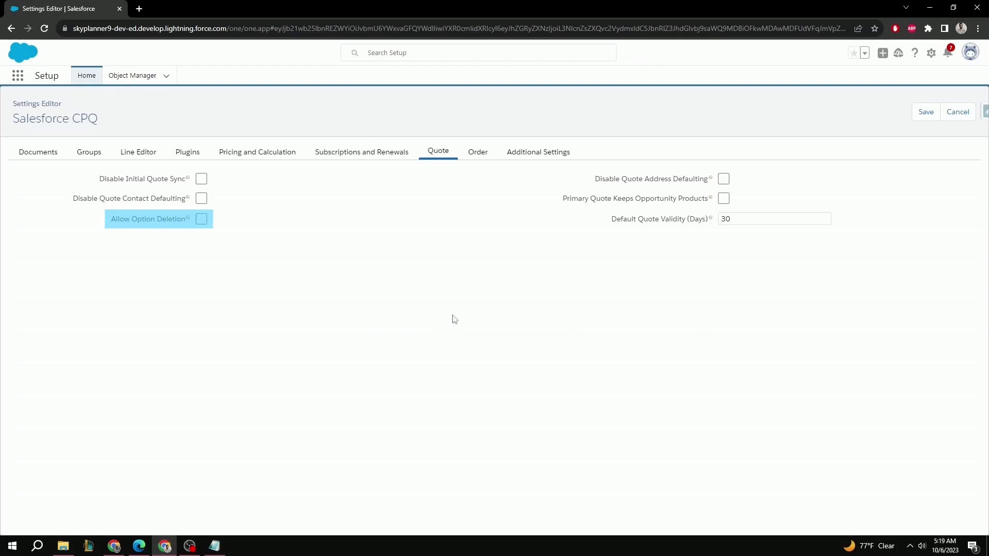
{"action": "left_click", "coordinate": [201, 219]}
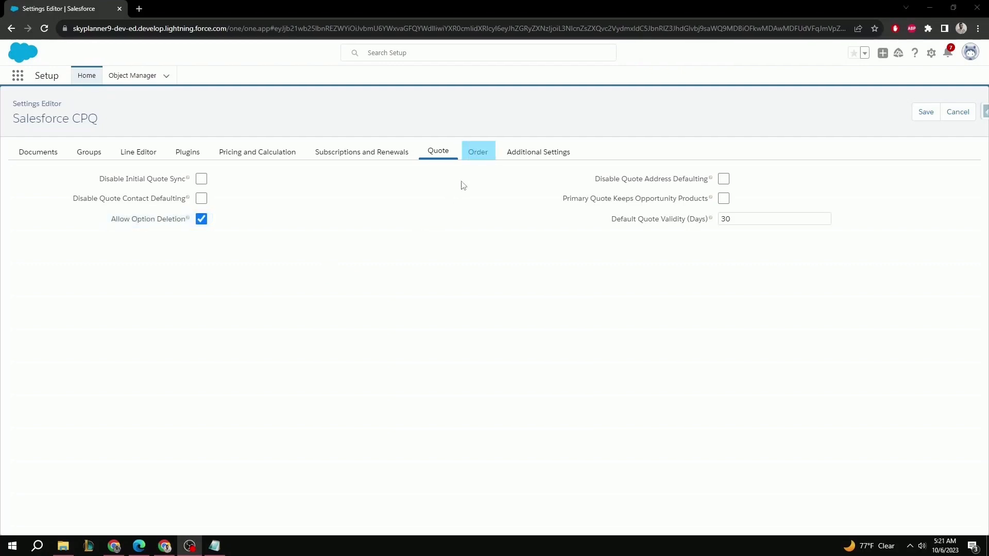
{"action": "left_click", "coordinate": [478, 157]}
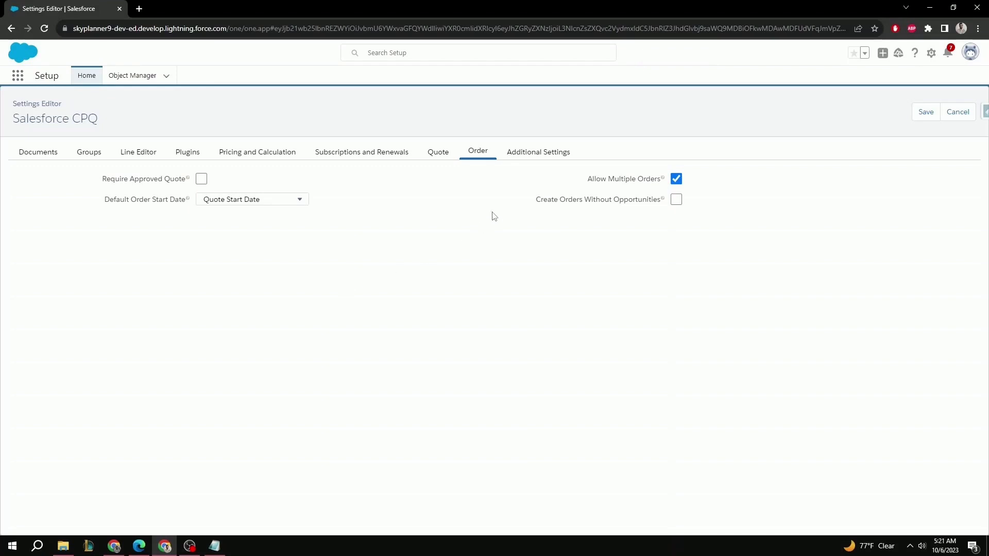
In the additional settings, set Multiple Bundles View to Classic and Product Results Group Field Name to Product Family, and enable Open Search Filter By Default.
{"action": "left_click", "coordinate": [533, 155]}
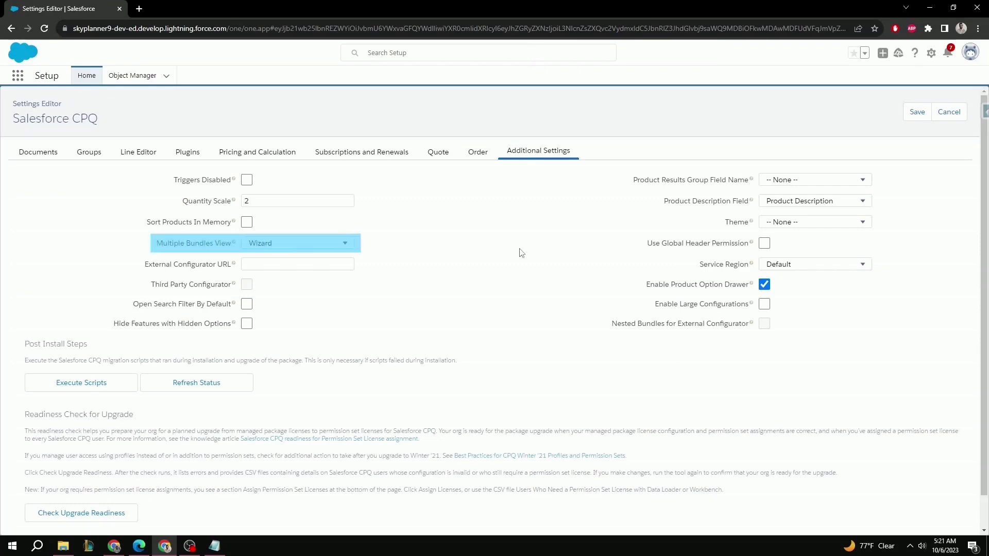
{"action": "left_click", "coordinate": [324, 243]}
{"action": "left_click", "coordinate": [297, 264]}
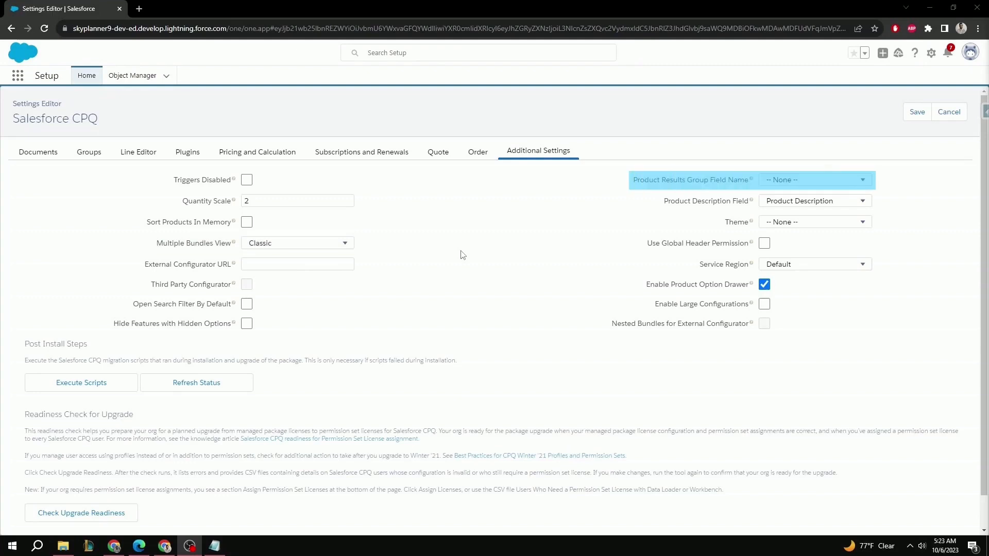
{"action": "left_click", "coordinate": [776, 182]}
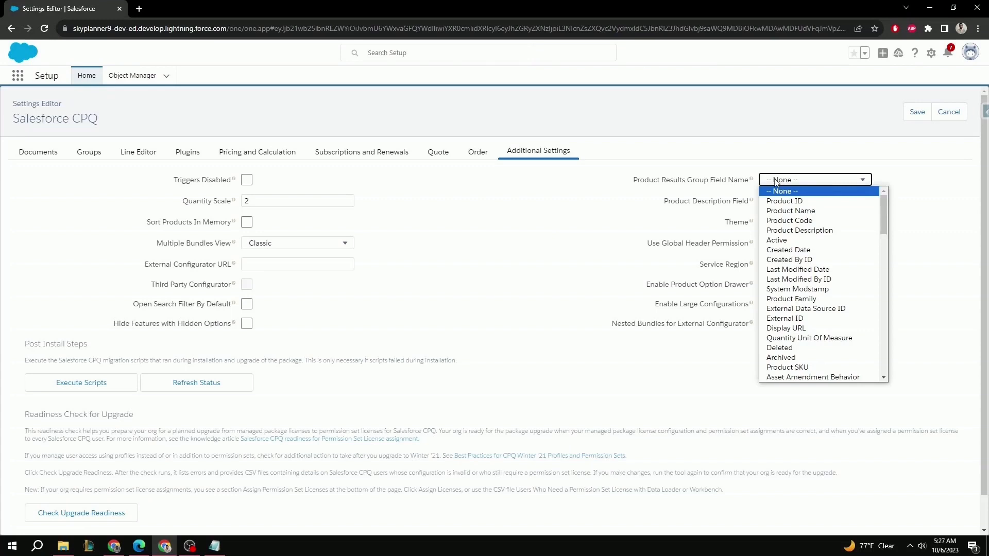
{"action": "left_click", "coordinate": [791, 299]}
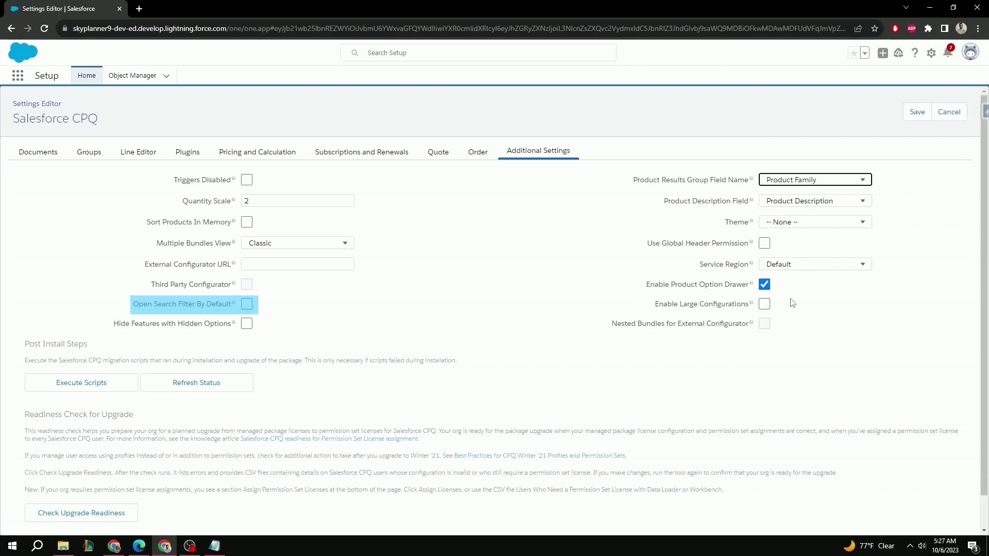
{"action": "left_click", "coordinate": [247, 305]}
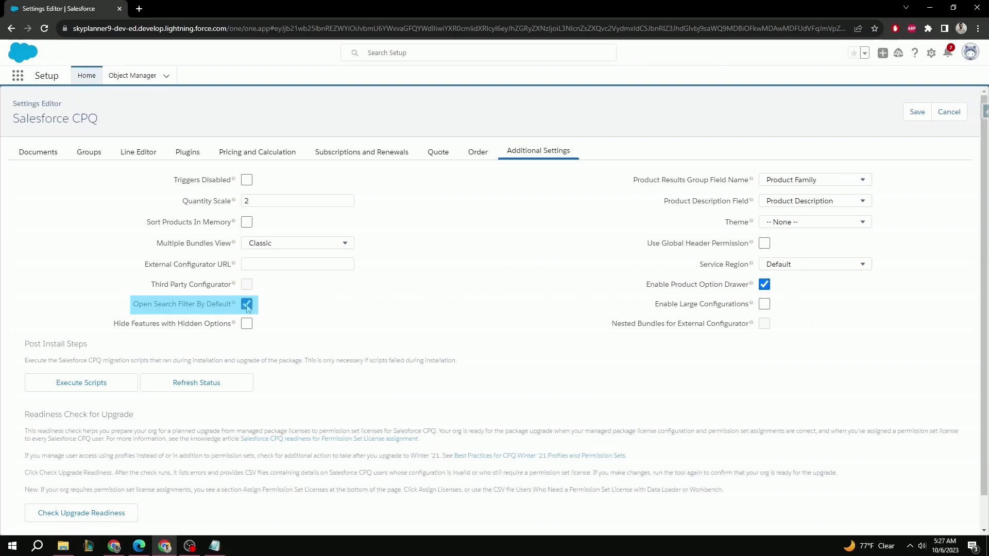